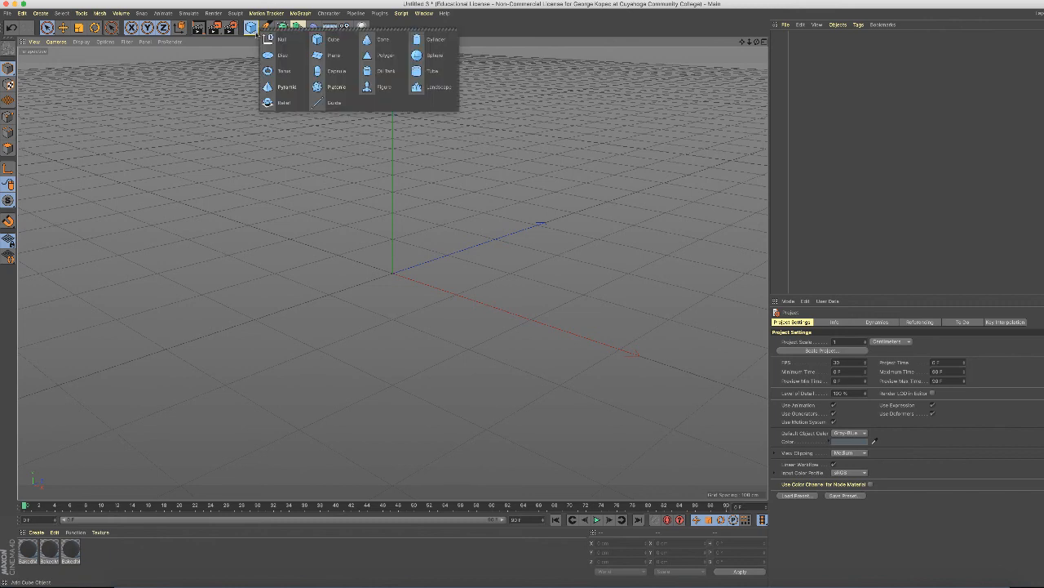
Add a Capsule primitive to the scene and show the viewport in Gouraud Shading (Lines)
click(338, 73)
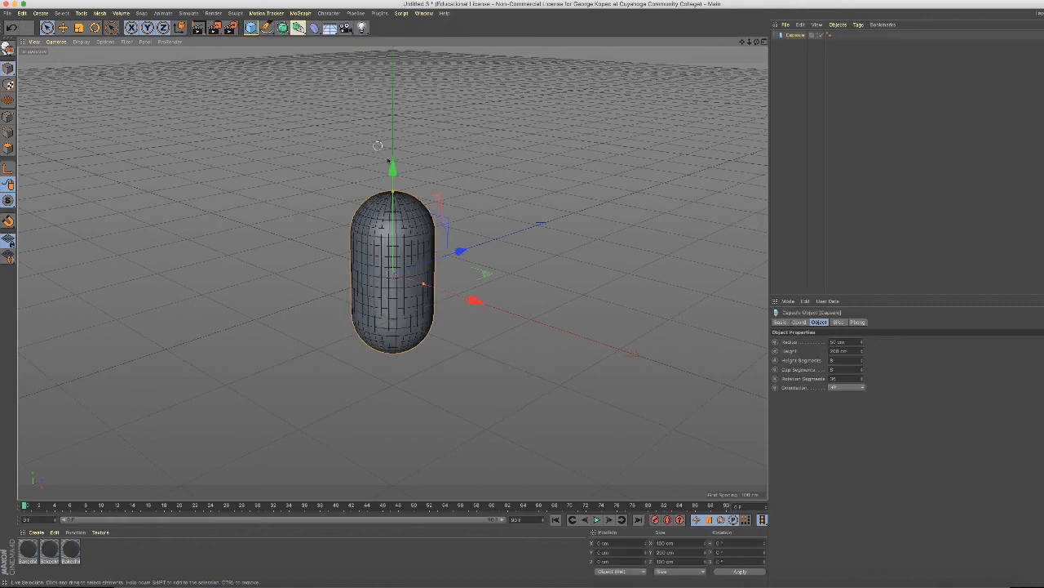
click(80, 42)
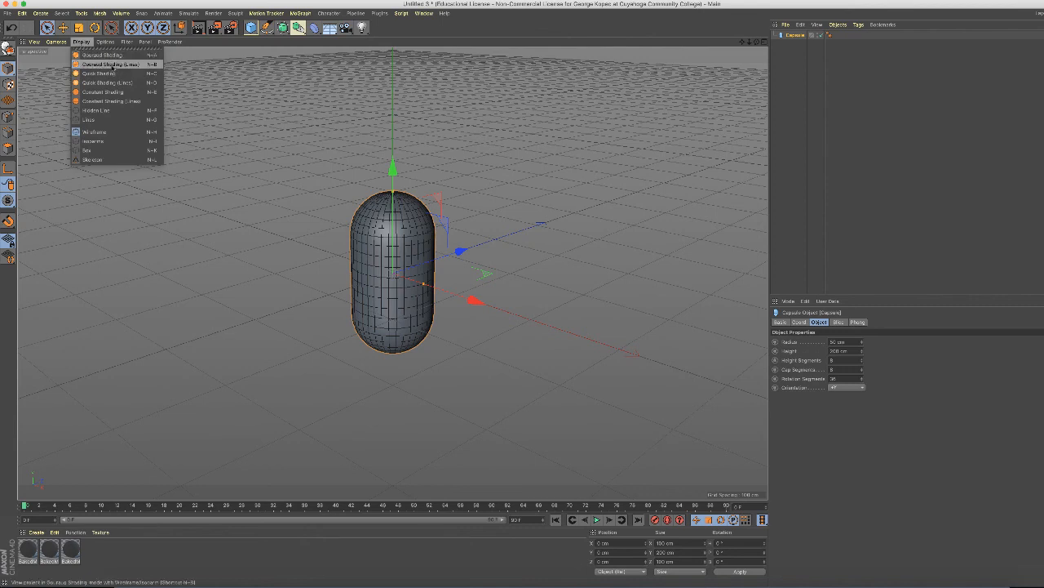
click(110, 64)
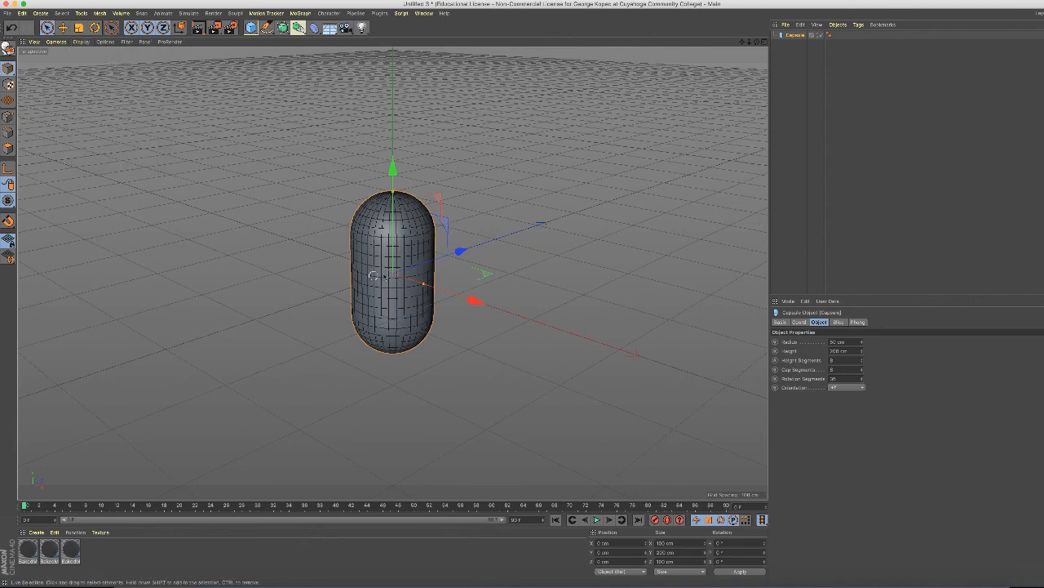
scroll(433, 235, up, 3)
scroll(434, 235, up, 3)
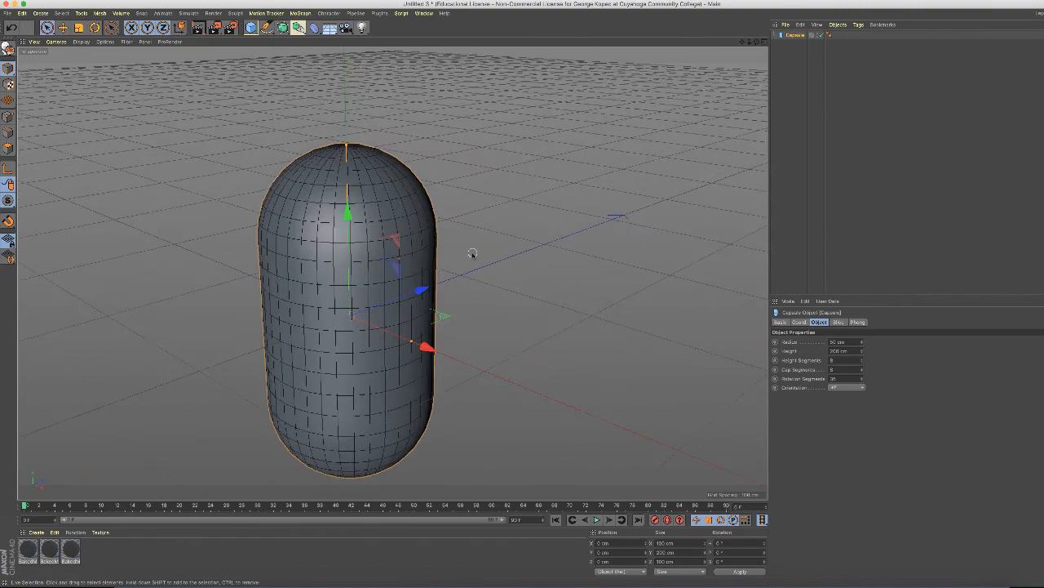
alt+middle_drag(475, 255, 524, 202)
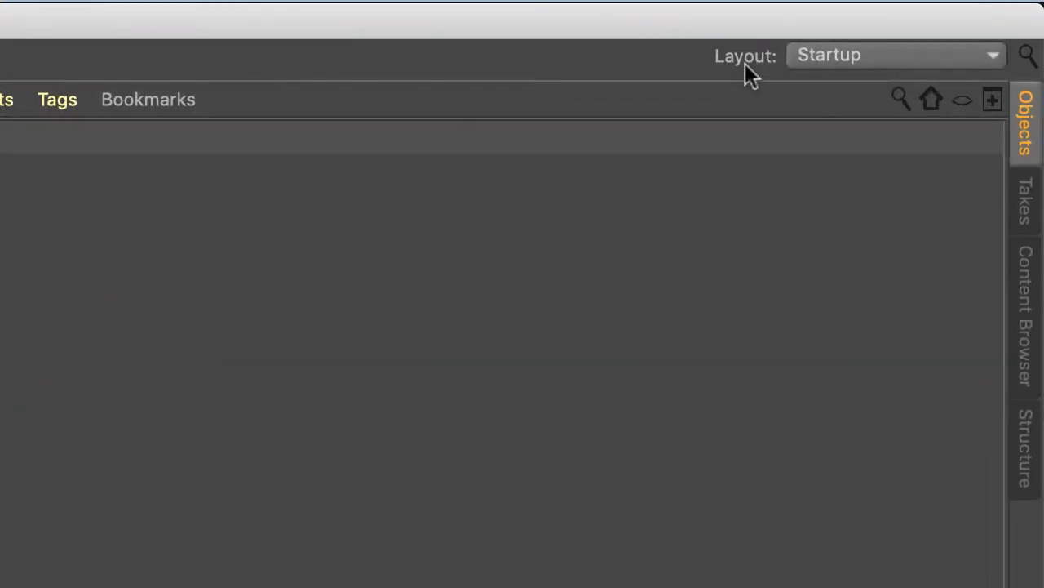
Switch the workspace to the Sculpt layout and make the capsule editable as a polygon object
click(997, 55)
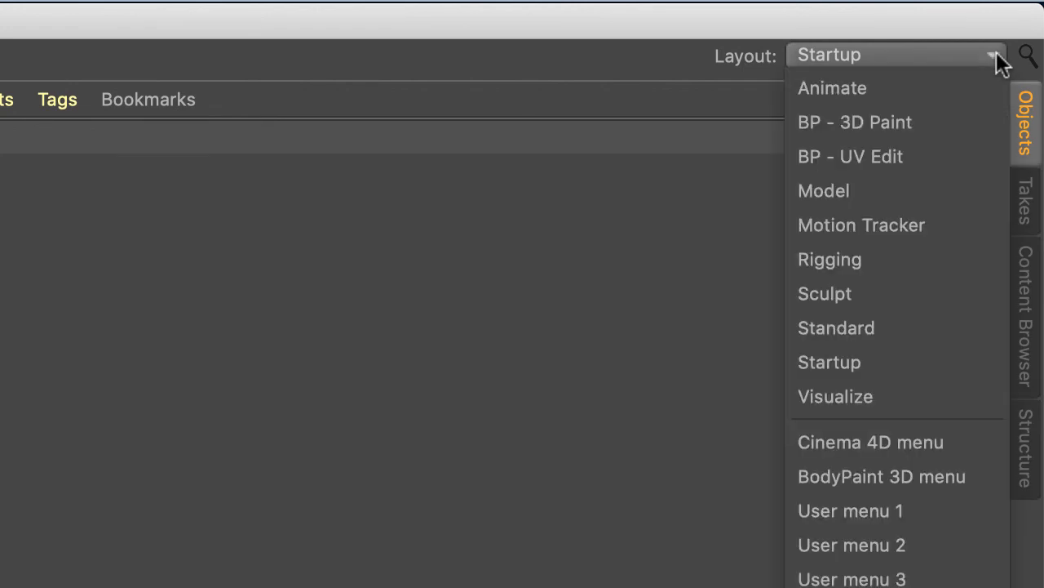
click(900, 293)
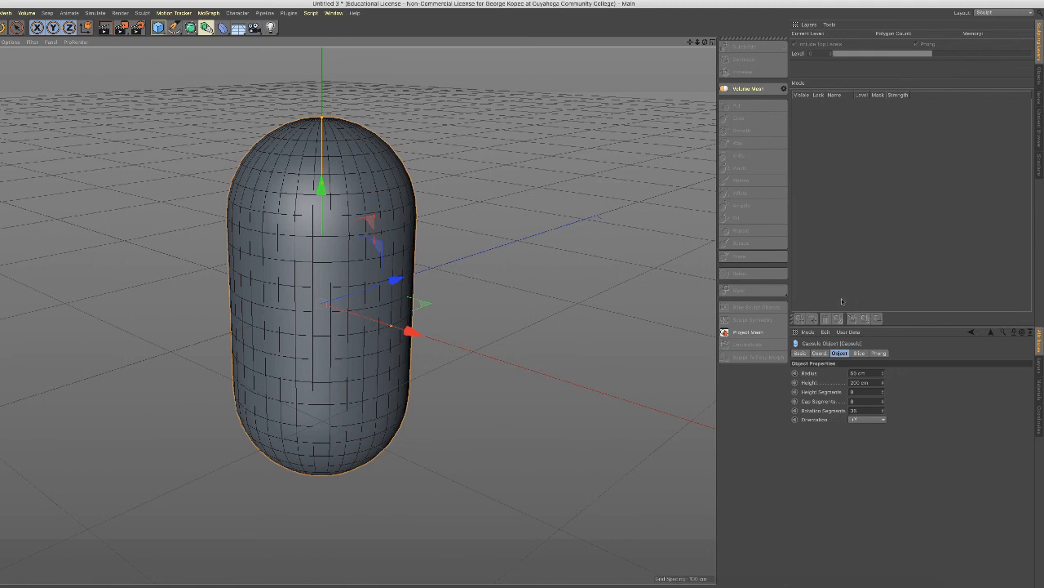
click(1040, 77)
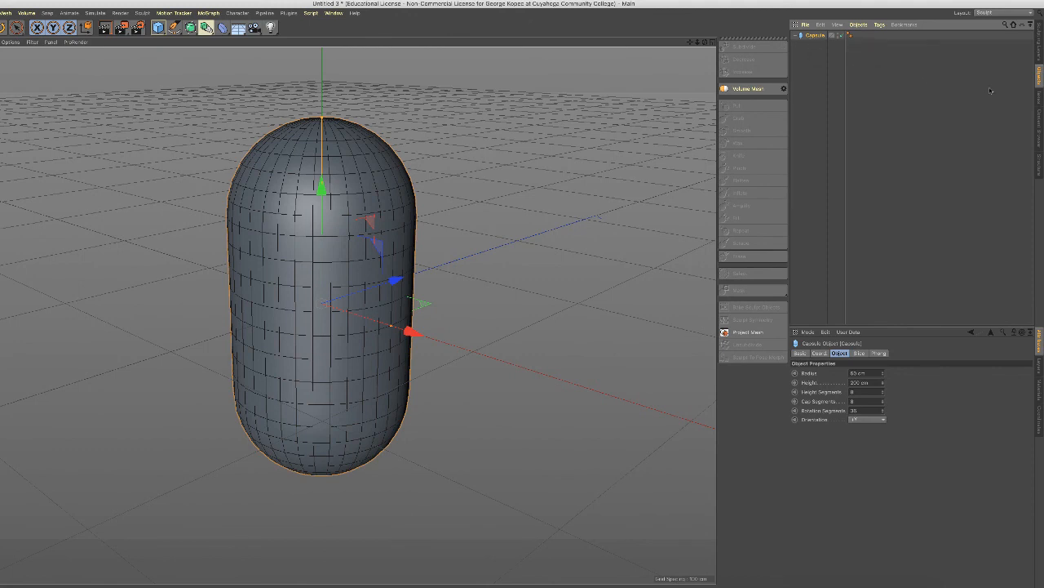
click(1041, 45)
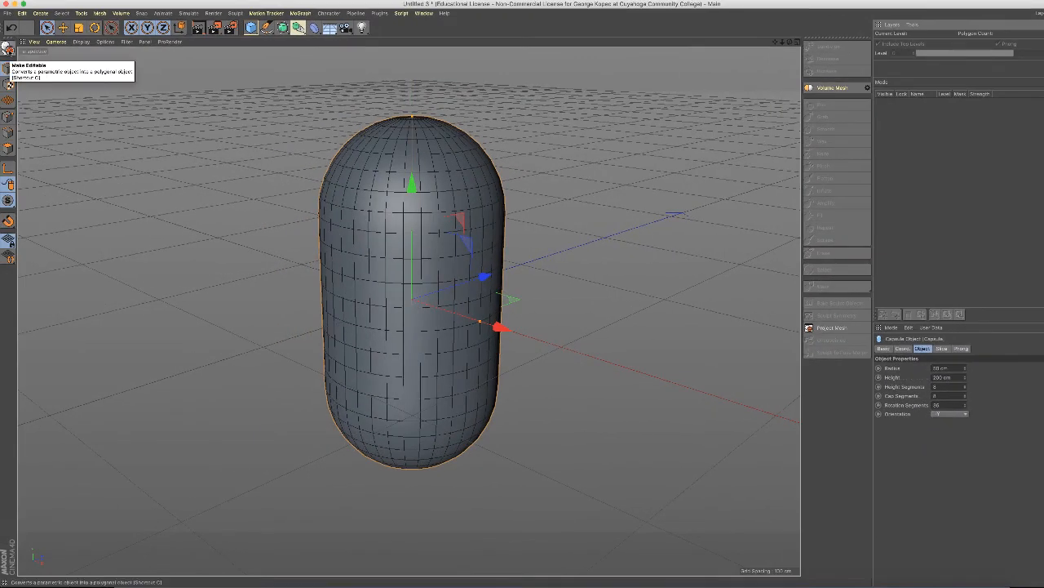
click(8, 48)
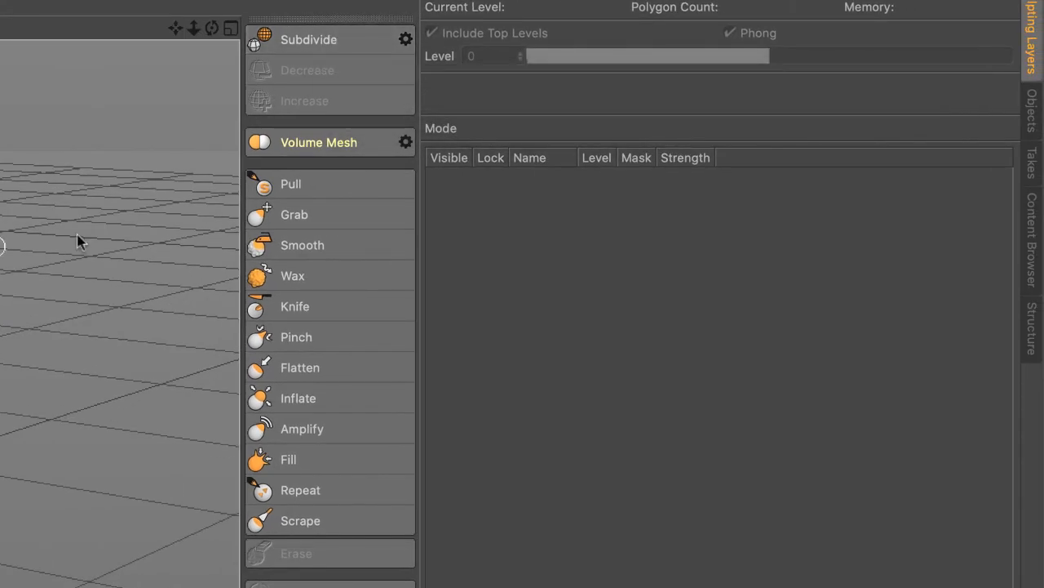
Subdivide the capsule for sculpting, repeating until its base object is at level 4
click(331, 45)
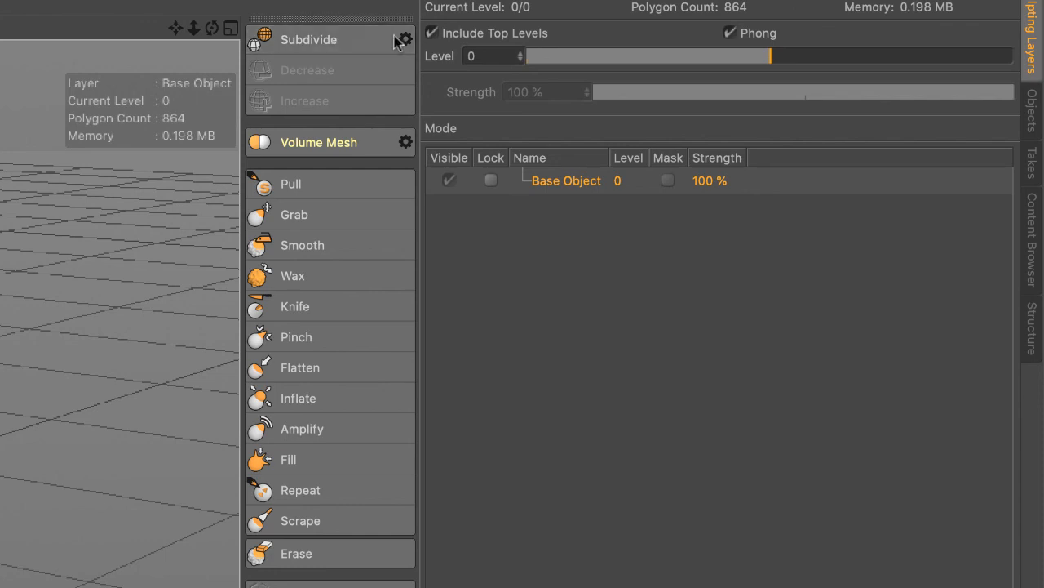
click(317, 43)
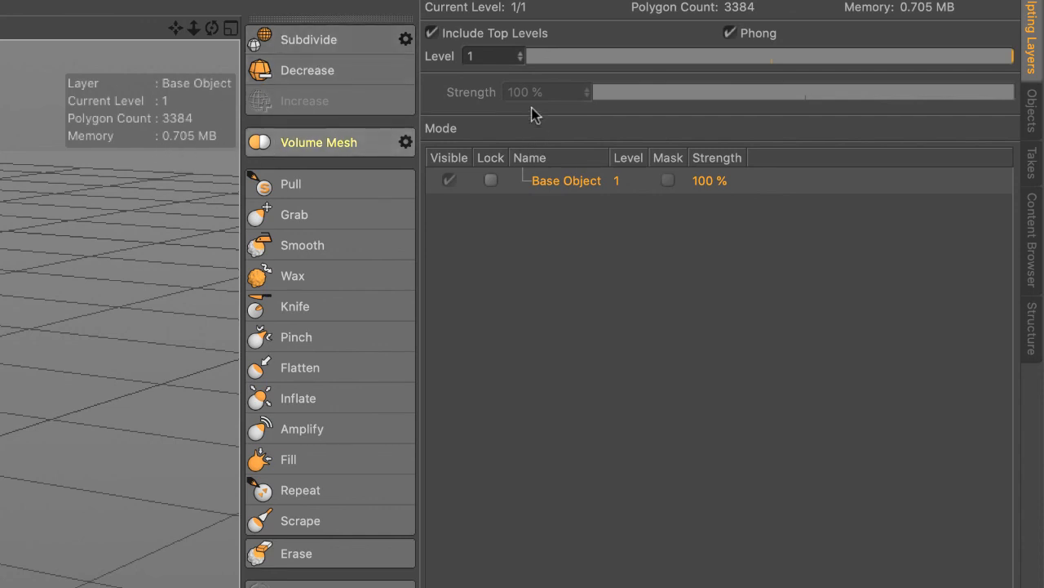
click(302, 38)
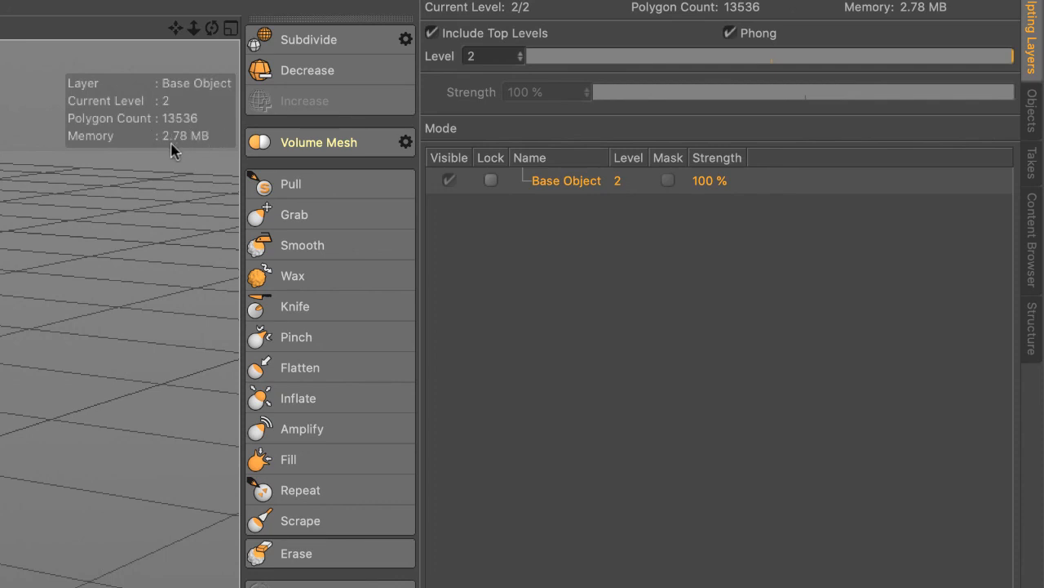
click(303, 41)
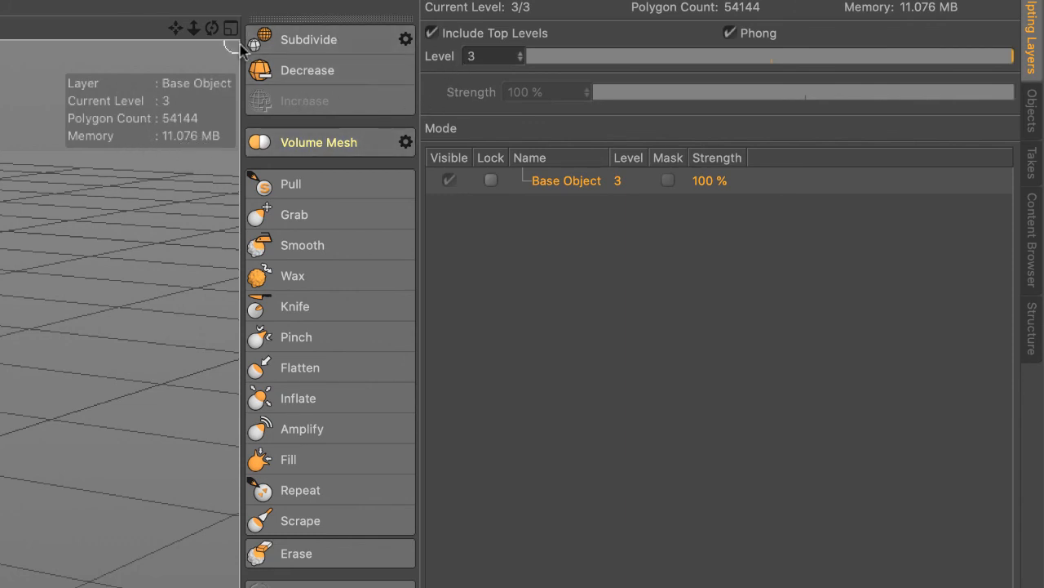
click(310, 40)
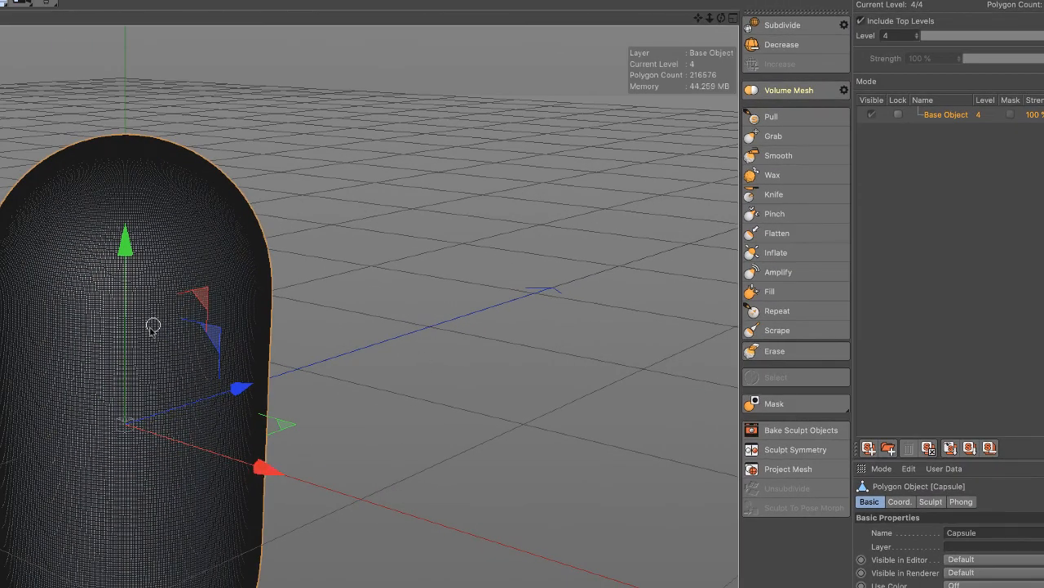
scroll(148, 303, up, 2)
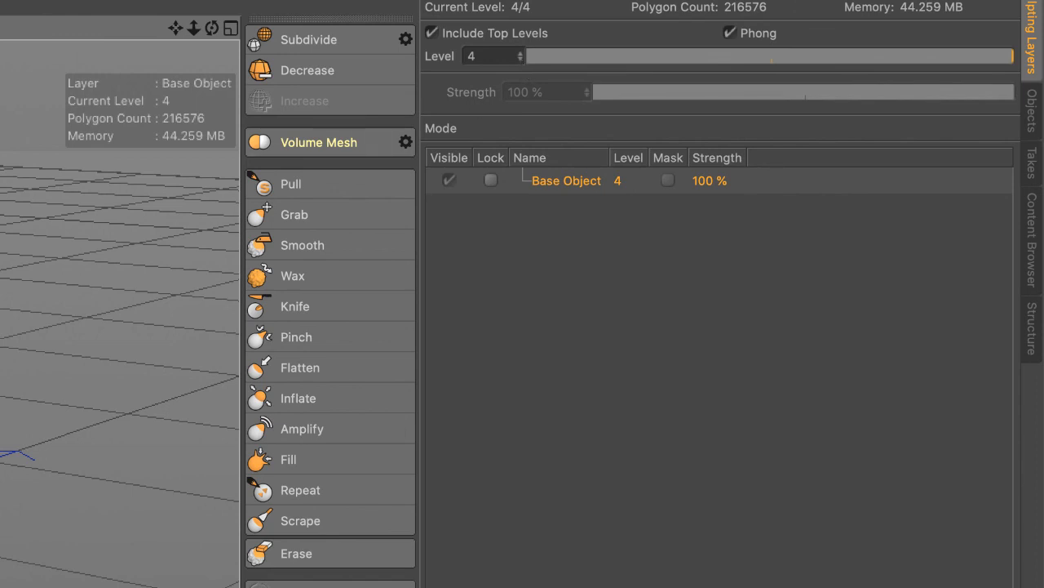
Lower the capsule's sculpt level to 1, then return it to level 4 to compare mesh density
click(519, 59)
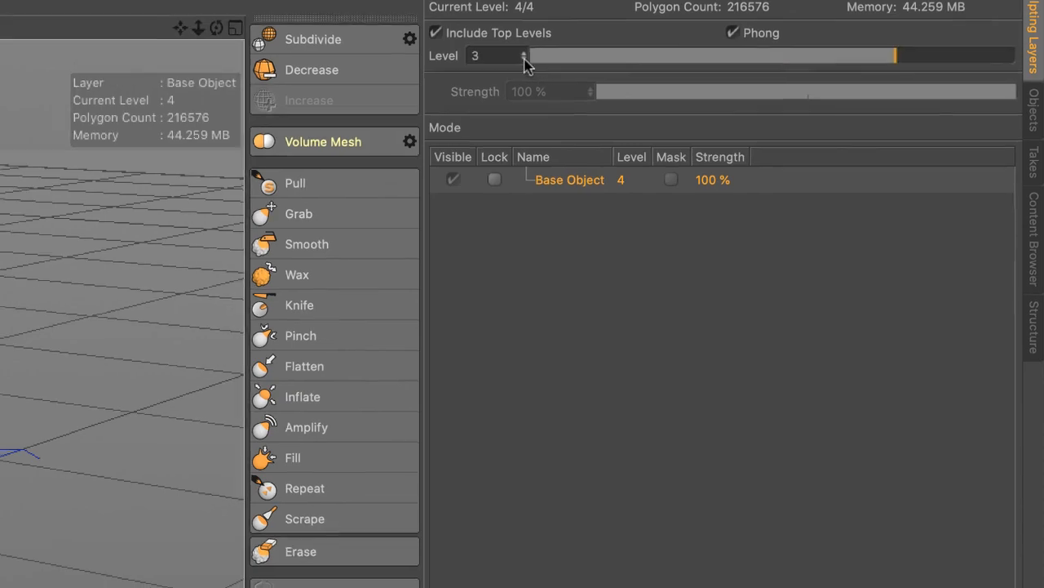
click(768, 46)
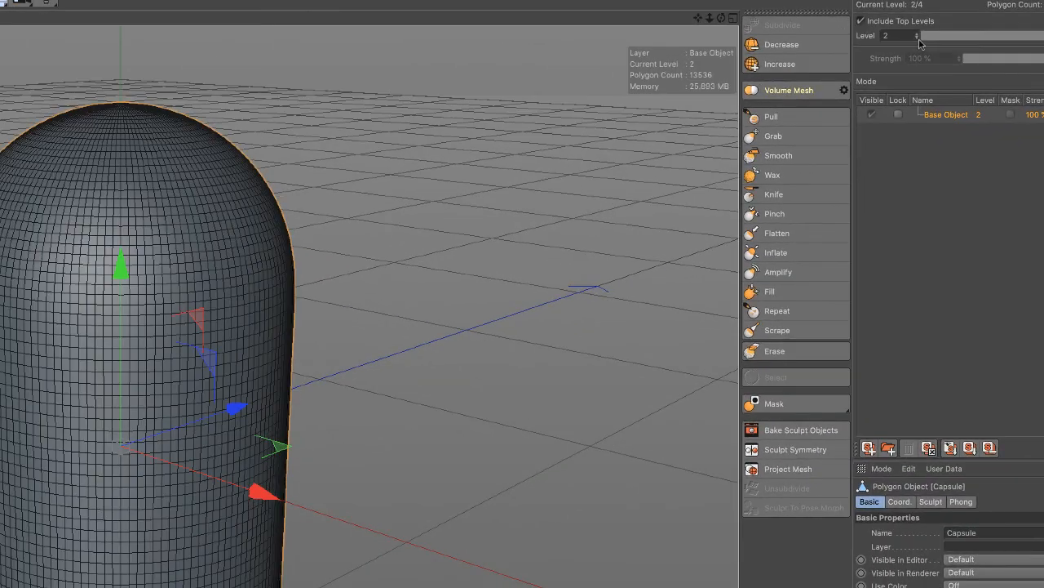
click(918, 38)
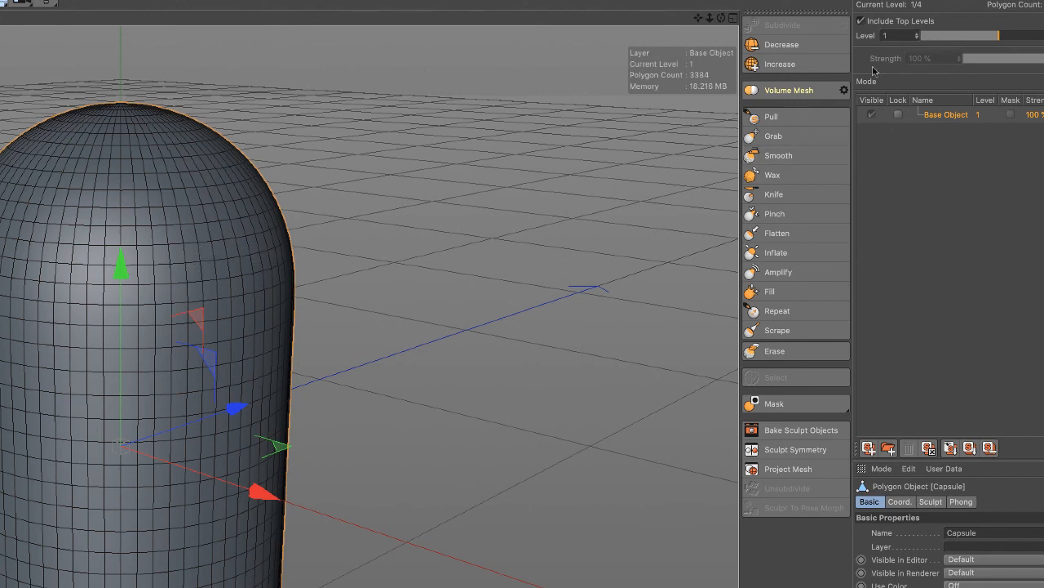
click(919, 34)
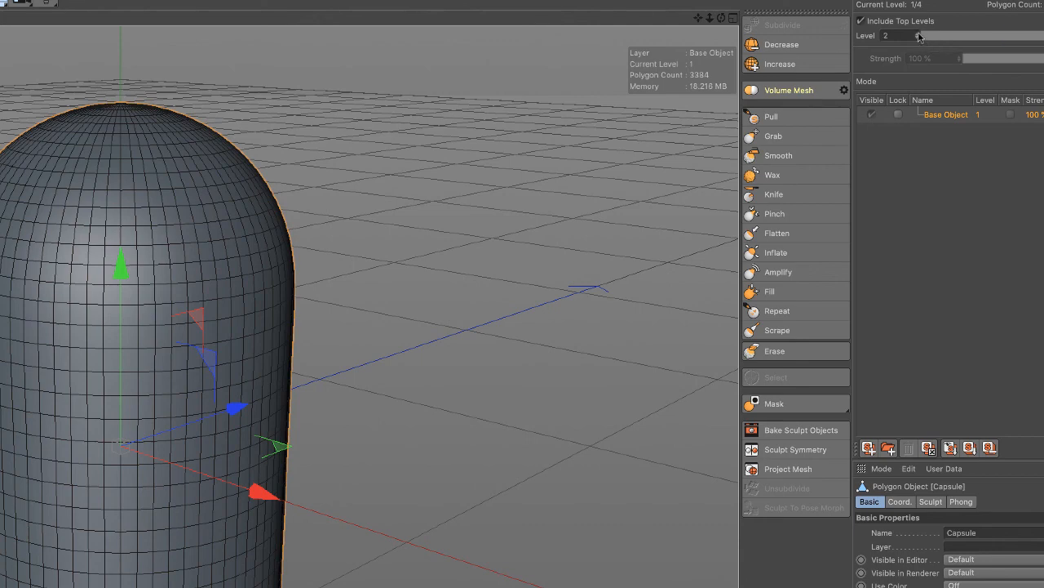
click(919, 35)
click(919, 34)
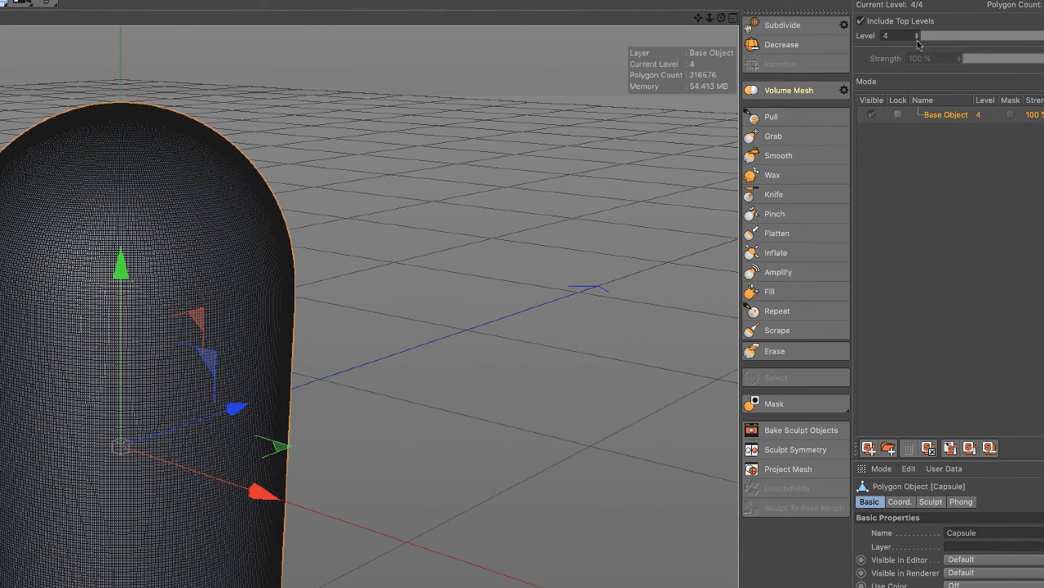
Drop the capsule's sculpt level to 2 and bring it back up to 4
click(919, 39)
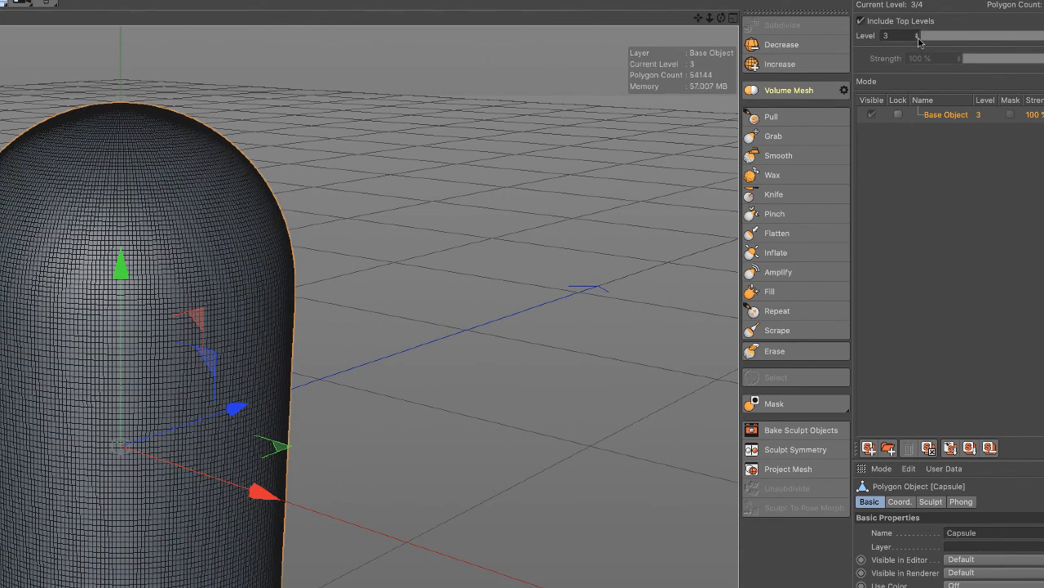
click(919, 39)
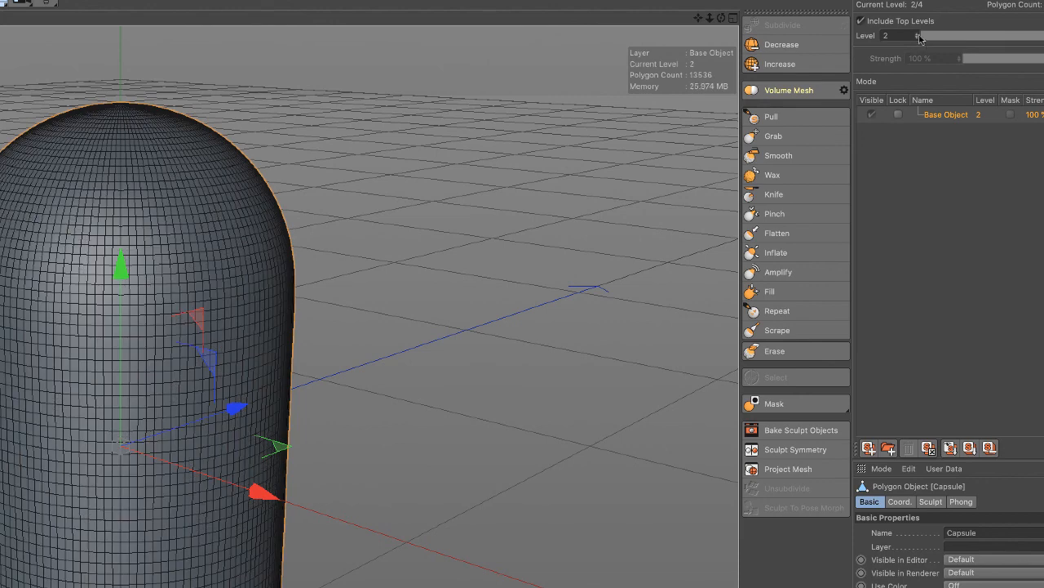
click(919, 33)
click(919, 34)
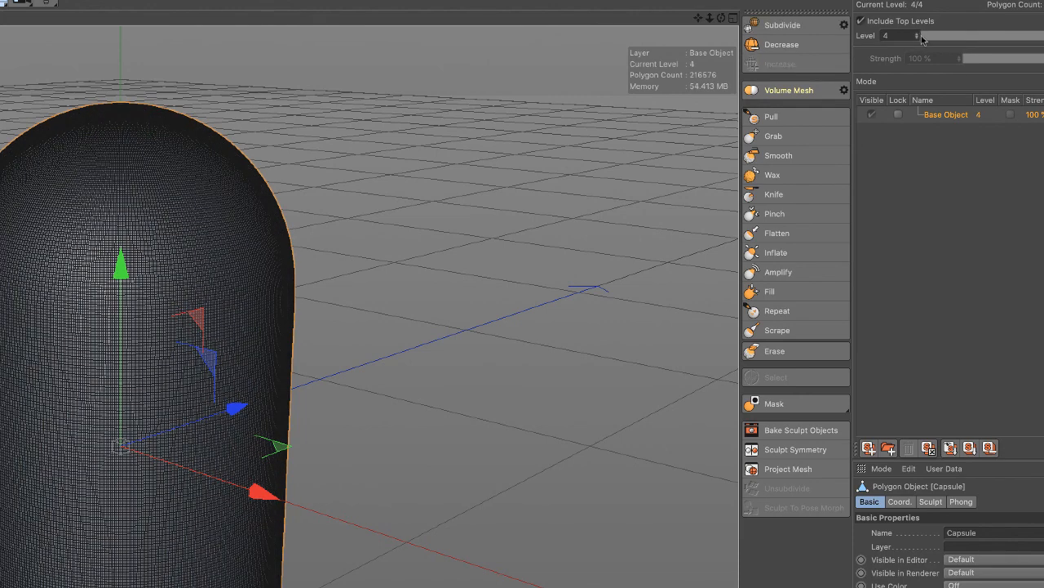
Step the capsule's sculpt level all the way down to 0 and restore it to 4
click(919, 39)
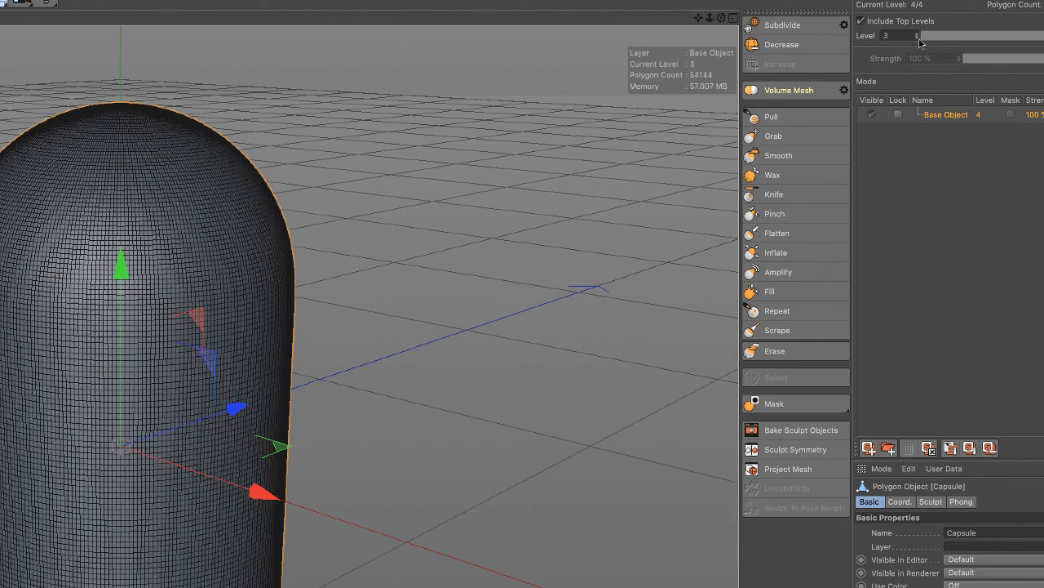
click(918, 38)
click(919, 38)
click(919, 39)
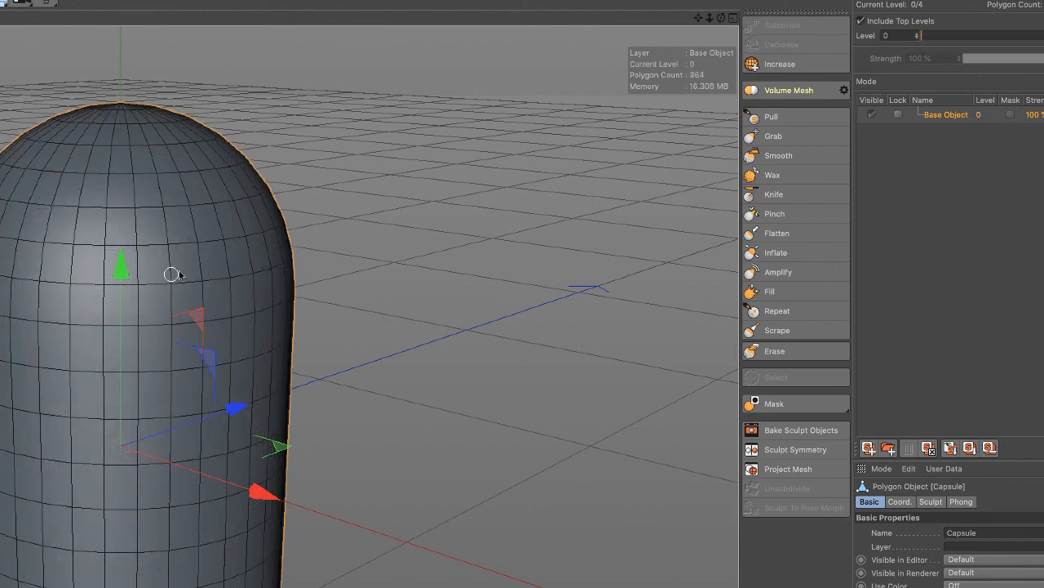
click(918, 34)
click(918, 34)
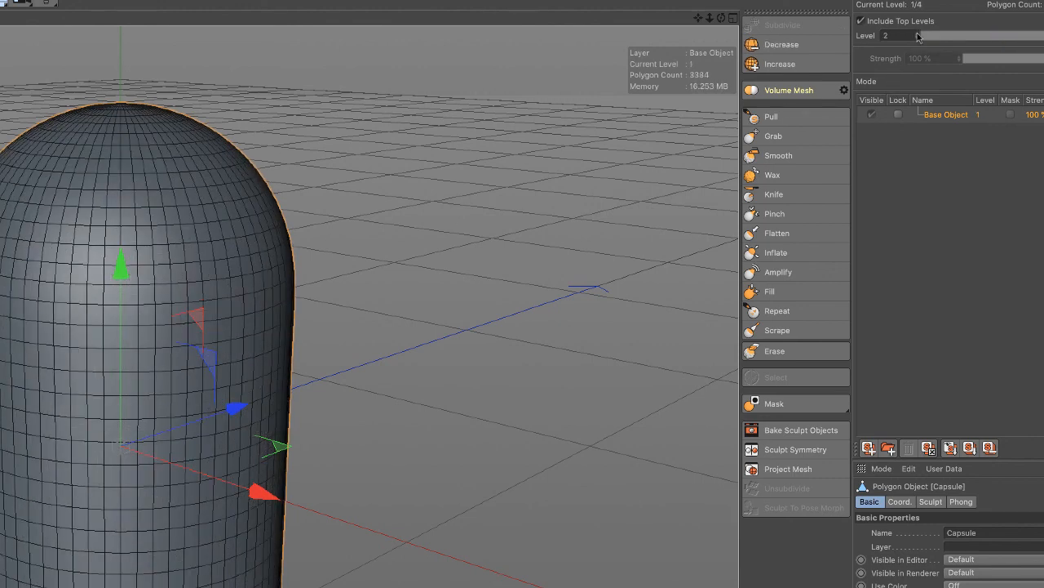
click(918, 35)
click(918, 34)
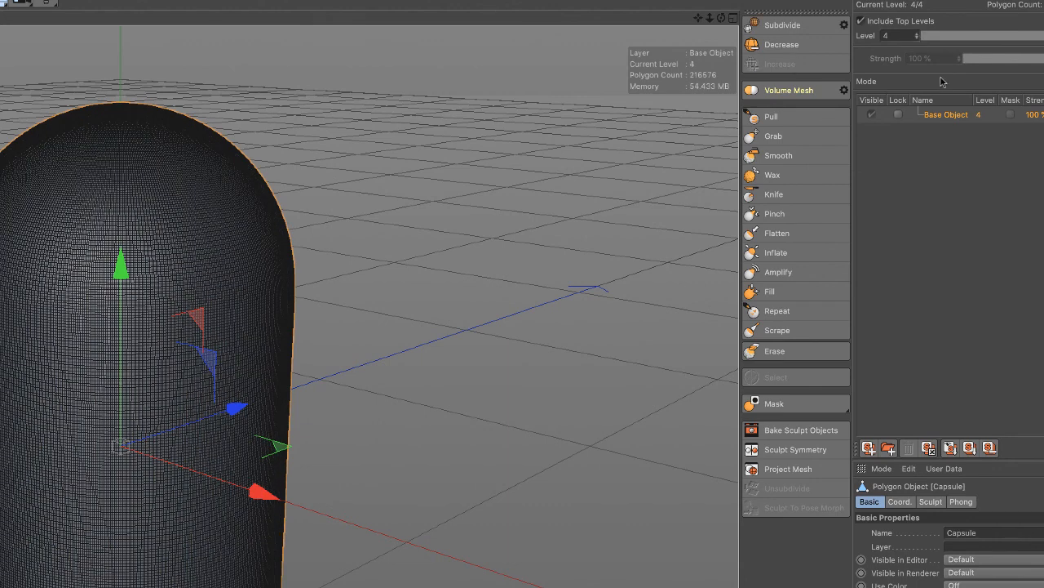